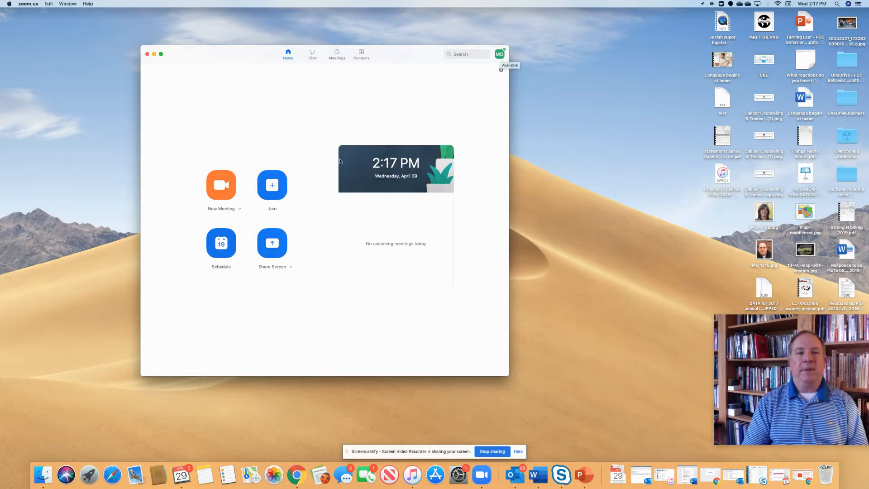
- Start scheduling a meeting with the topic Recovery Core Part 1 and make it a recurring meeting
{"action": "left_click", "coordinate": [231, 236]}
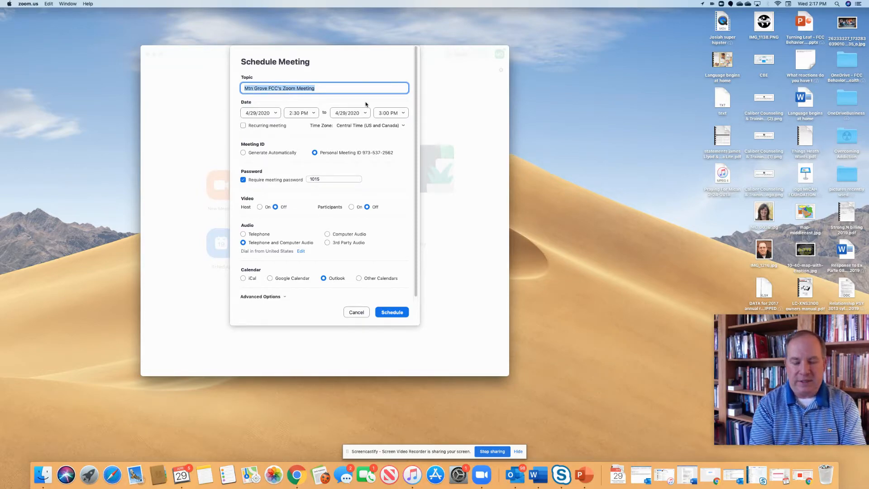
{"action": "type", "text": "Recovery Cor"}
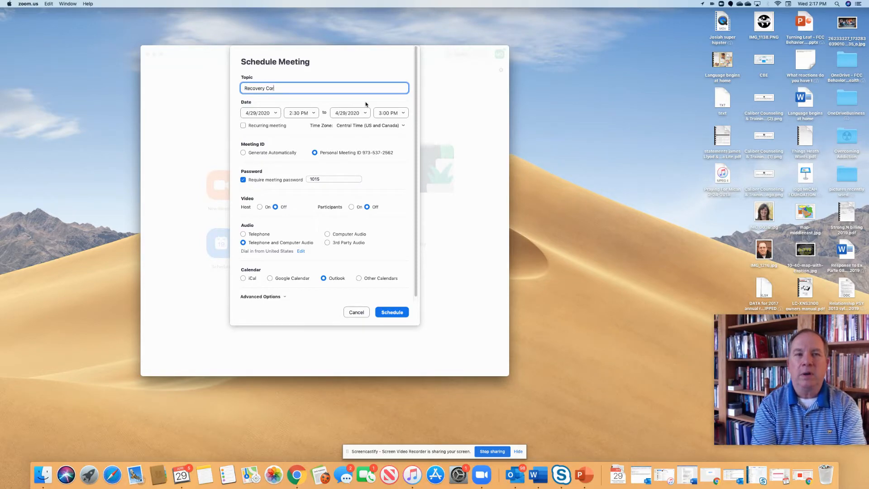
{"action": "type", "text": "e Part 1"}
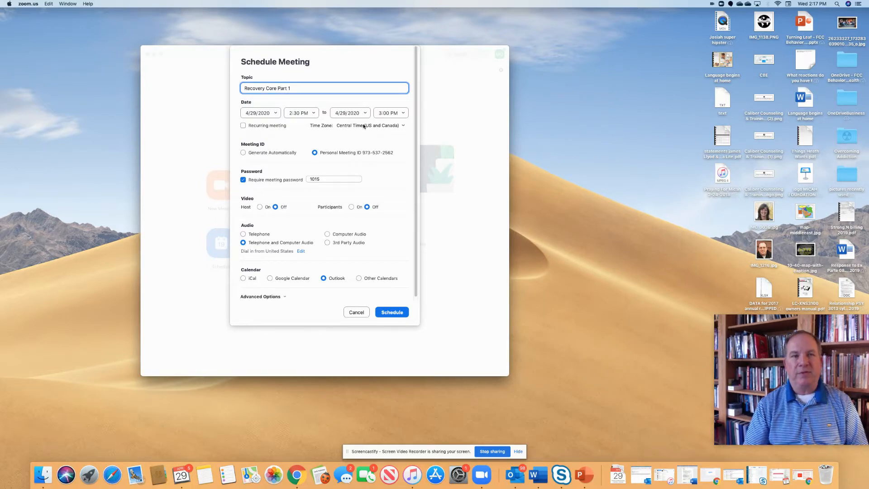
{"action": "left_click", "coordinate": [243, 126]}
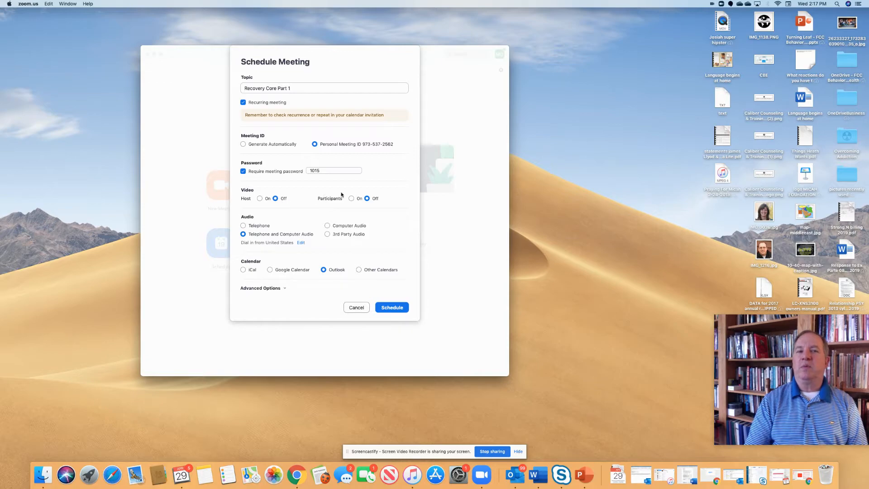
- Turn on participant video and schedule the meeting after reviewing its advanced options
{"action": "left_click", "coordinate": [351, 199]}
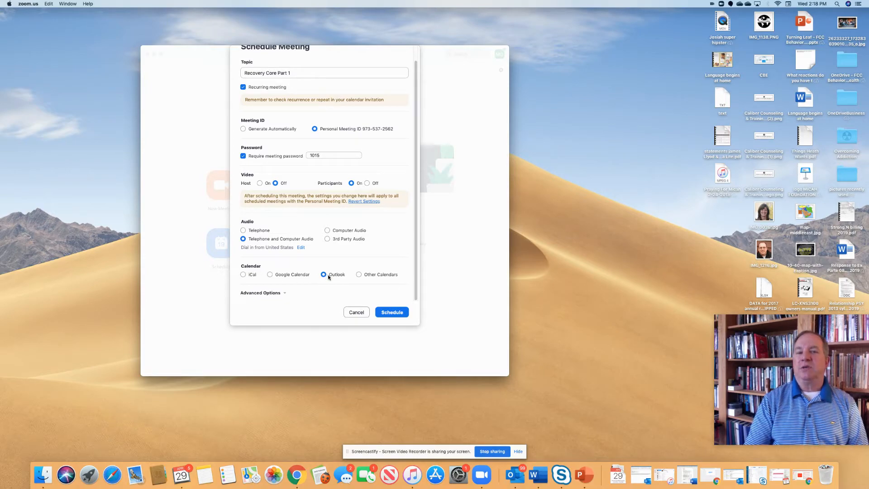
{"action": "left_click", "coordinate": [282, 293]}
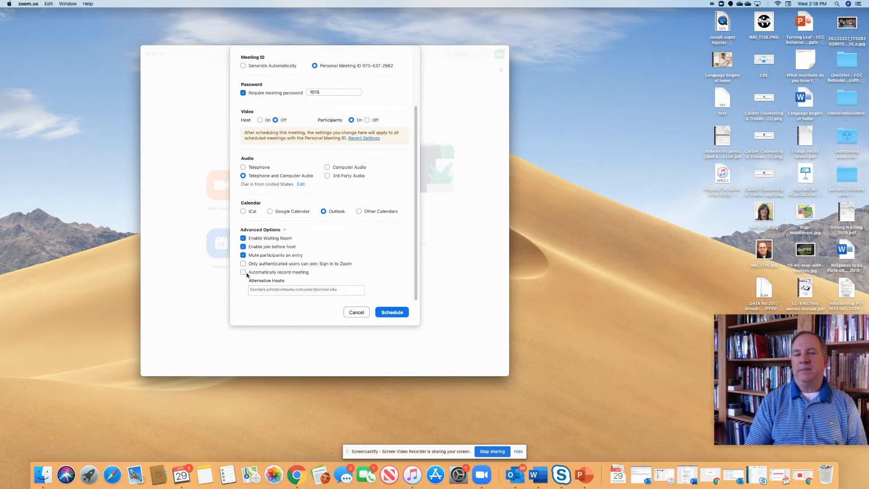
{"action": "left_click", "coordinate": [393, 313]}
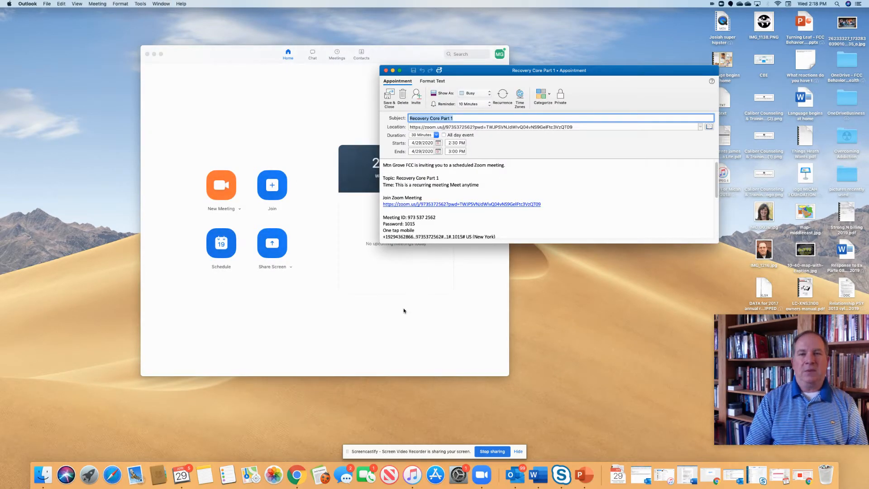
- Reposition the Recovery Core Part 1 appointment window and set the appointment's duration to 1 hour
{"action": "left_click_drag", "start_coordinate": [484, 71], "coordinate": [414, 111]}
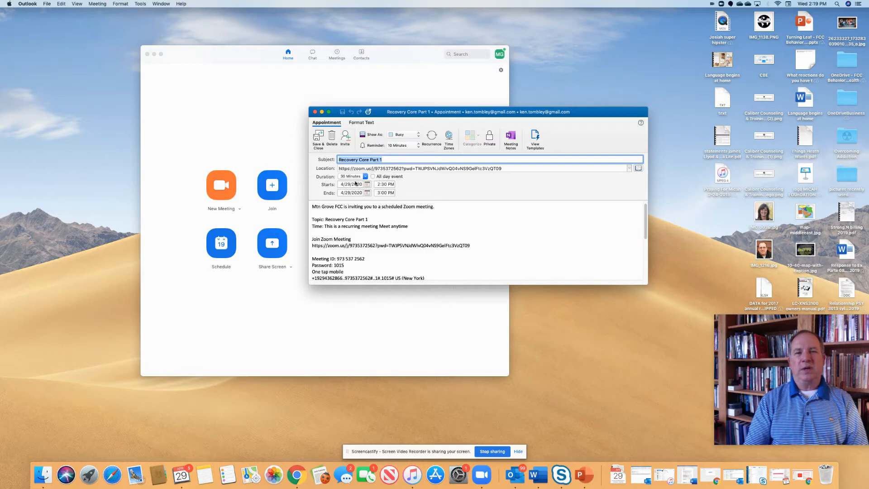
{"action": "left_click", "coordinate": [364, 176]}
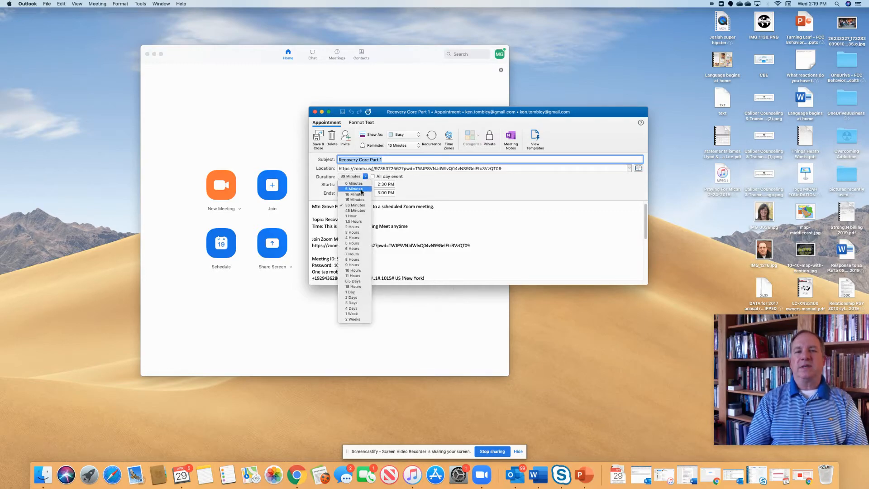
{"action": "left_click", "coordinate": [360, 216]}
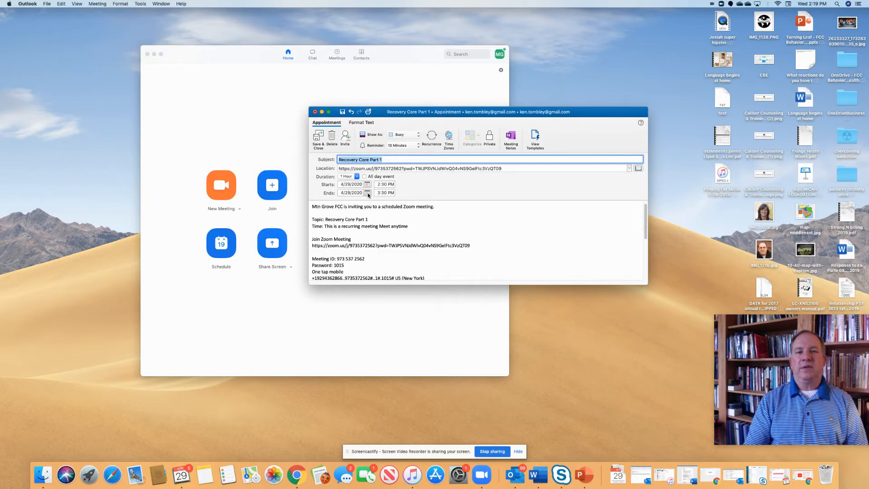
{"action": "left_click", "coordinate": [367, 193]}
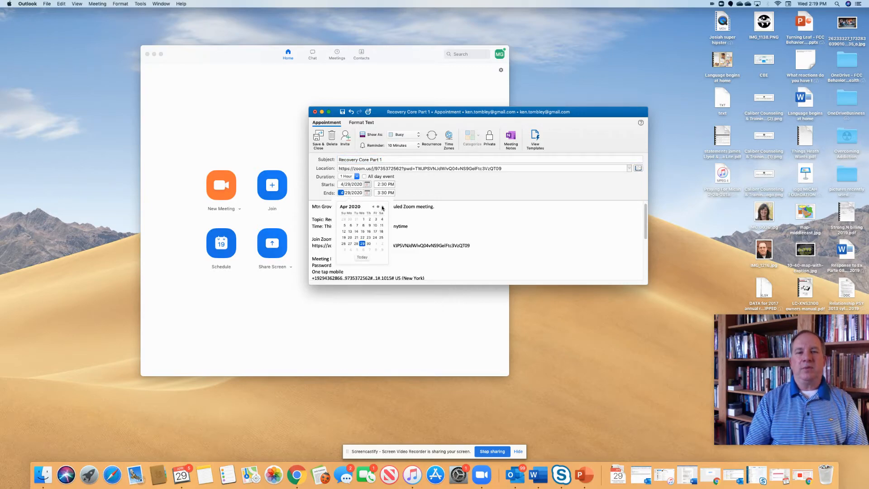
{"action": "left_click", "coordinate": [383, 207]}
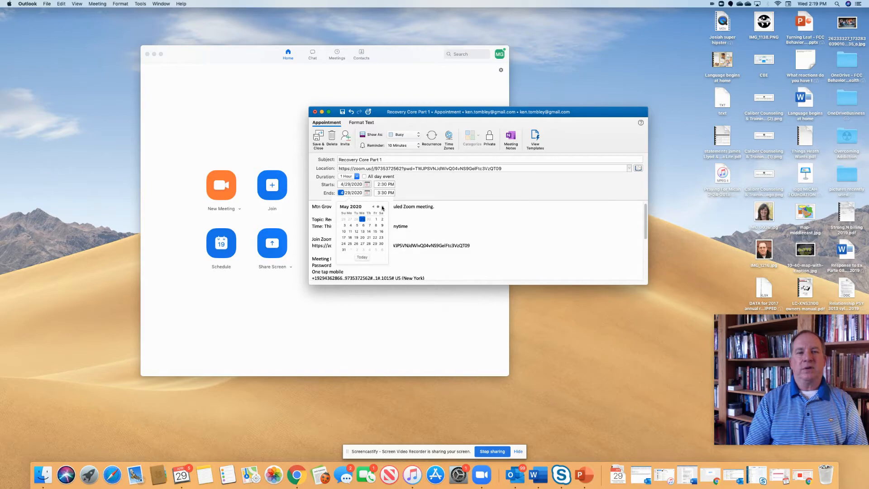
{"action": "left_click", "coordinate": [402, 193]}
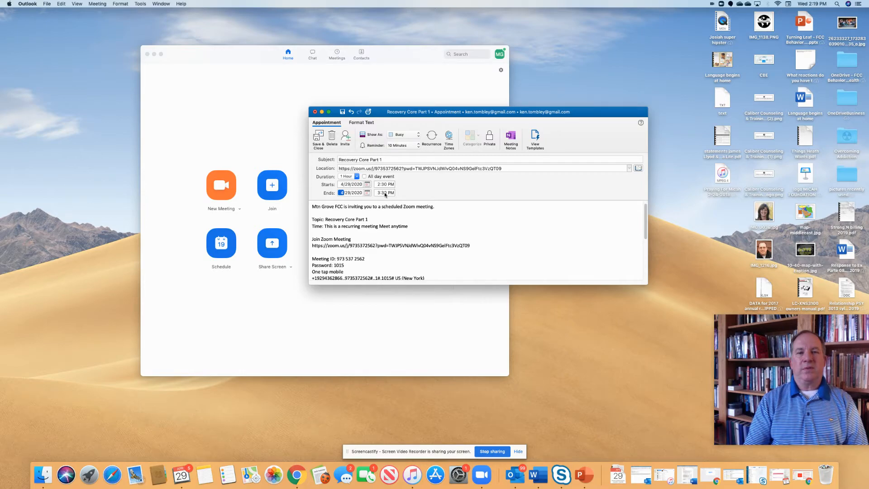
- Make the appointment repeat weekly until 12/30/2020, then enlarge its window to review the invitation and save and close it
{"action": "left_click", "coordinate": [432, 136]}
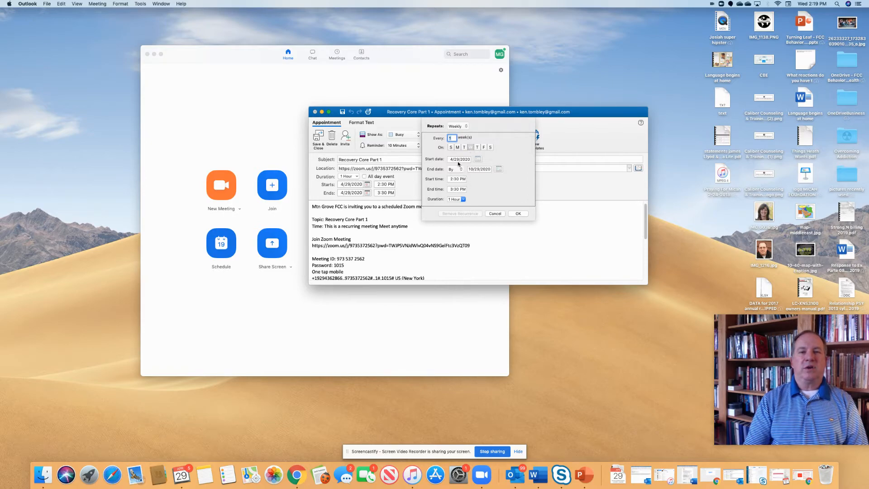
{"action": "left_click", "coordinate": [499, 170]}
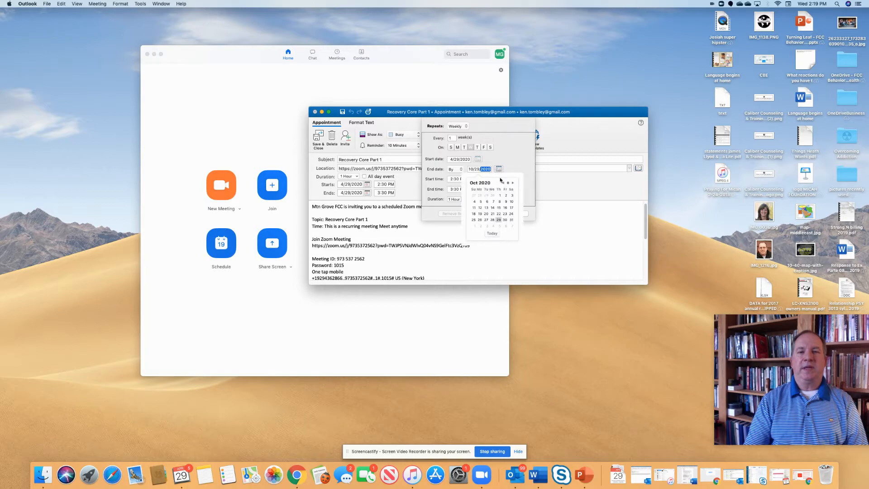
{"action": "left_click", "coordinate": [513, 183]}
{"action": "left_click", "coordinate": [513, 183]}
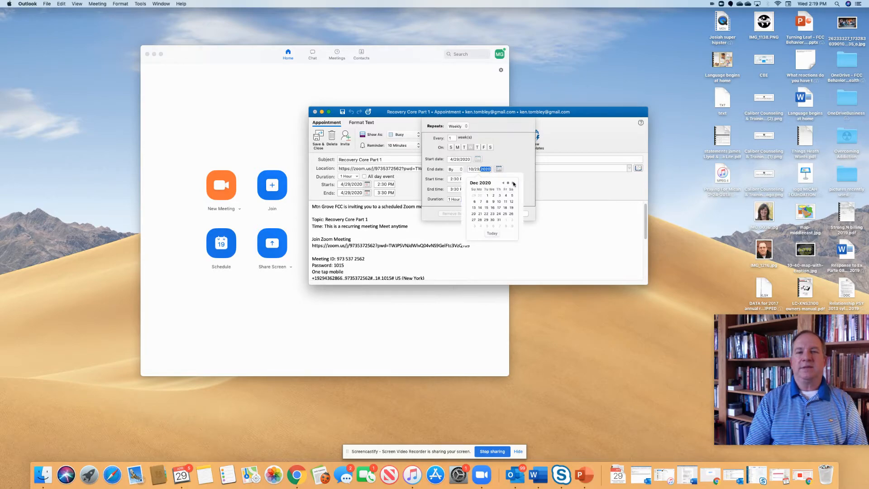
{"action": "left_click", "coordinate": [493, 219]}
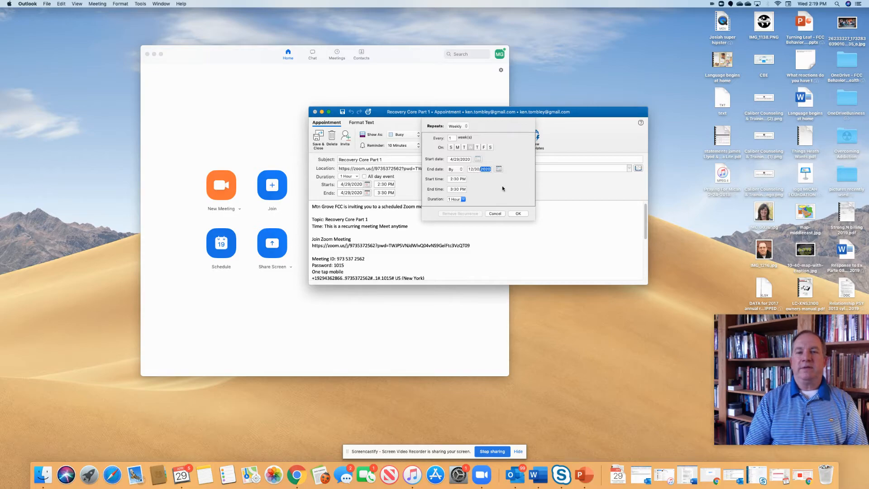
{"action": "left_click", "coordinate": [518, 214]}
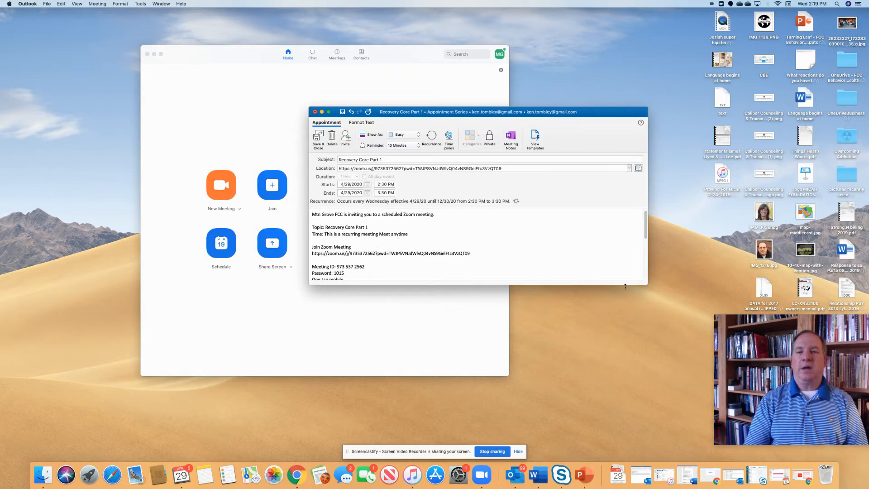
{"action": "left_click_drag", "start_coordinate": [643, 284], "coordinate": [641, 392]}
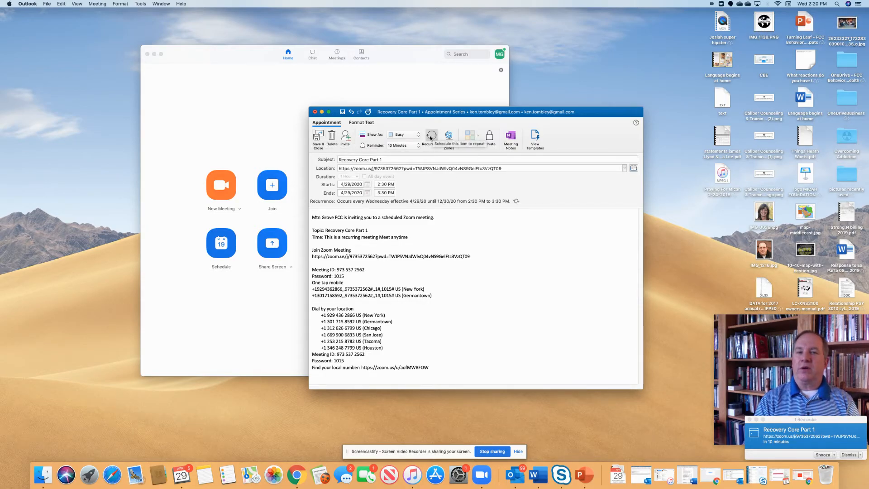
{"action": "left_click", "coordinate": [317, 138]}
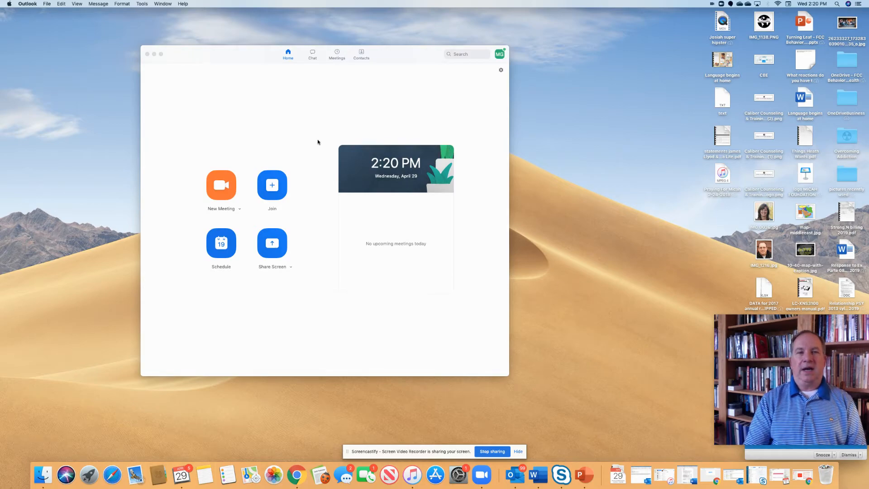
- Show the list of upcoming Zoom meetings, then review and save the Personal Meeting ID settings
{"action": "left_click", "coordinate": [337, 54]}
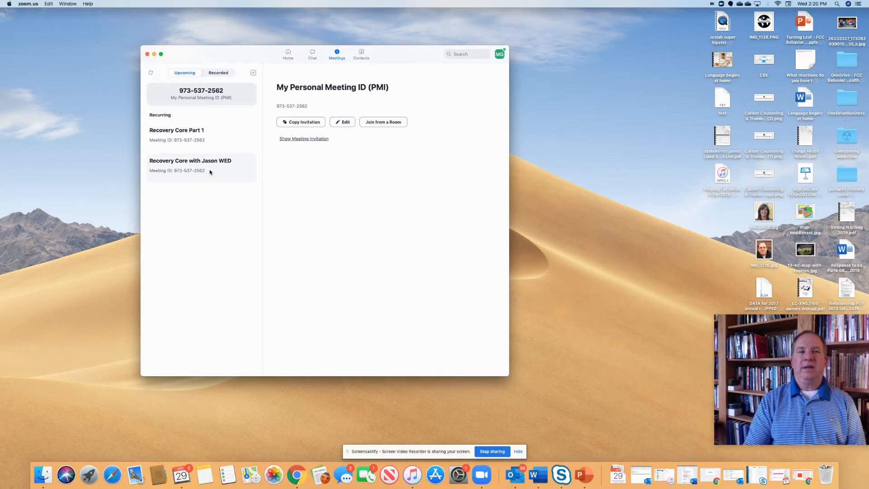
{"action": "left_click", "coordinate": [345, 122]}
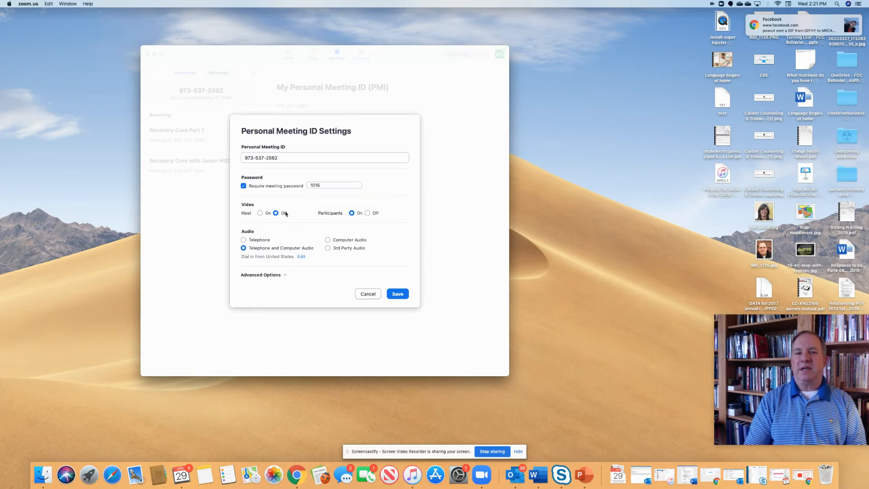
{"action": "left_click", "coordinate": [398, 294]}
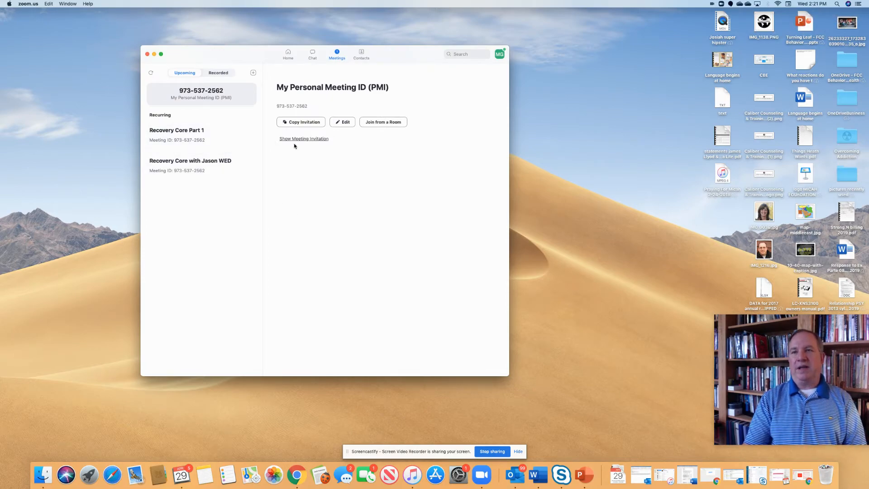
- Switch to the Outlook calendar and open Wednesday's Recovery Core Part 1 appointment occurrence
{"action": "left_click", "coordinate": [517, 474]}
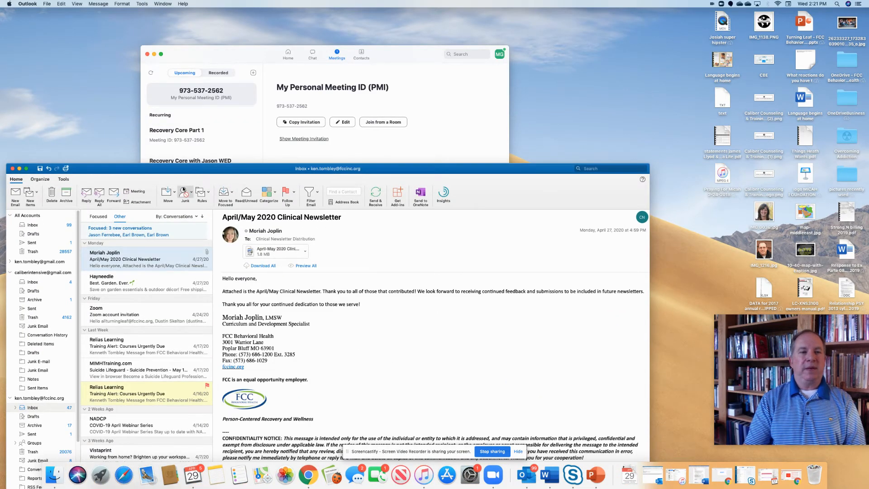
{"action": "left_click_drag", "start_coordinate": [173, 168], "coordinate": [220, 59]}
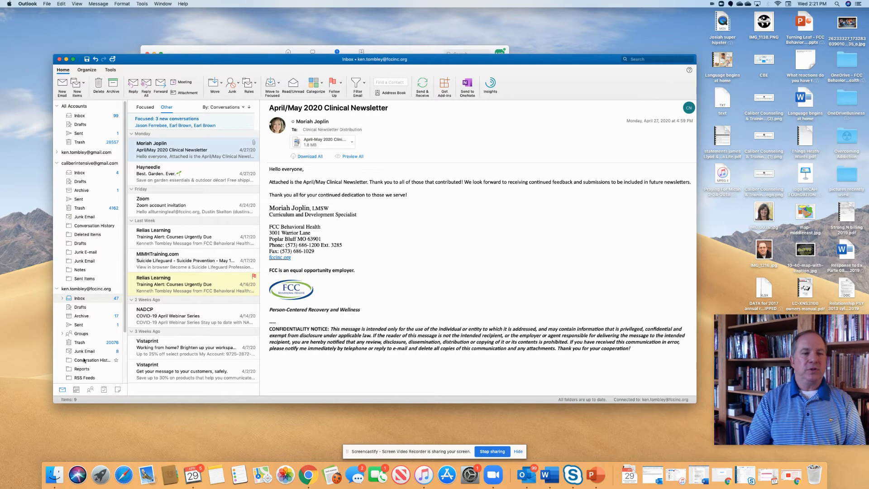
{"action": "left_click", "coordinate": [80, 389]}
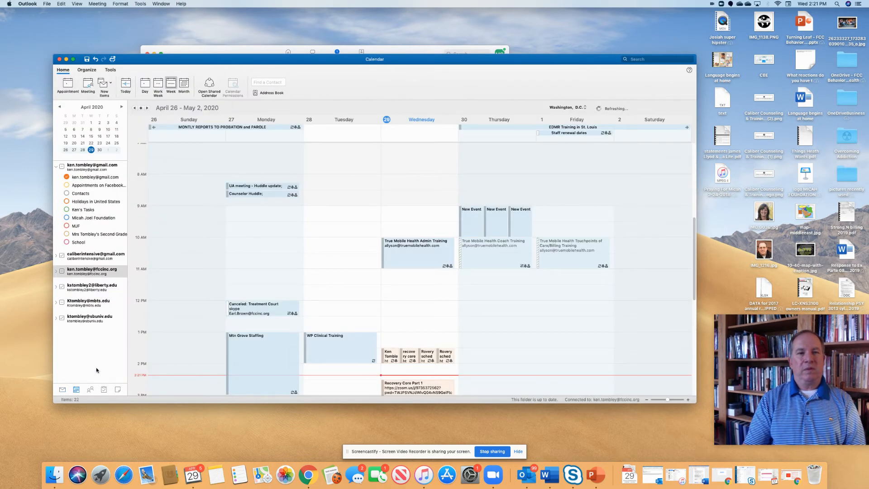
{"action": "scroll", "coordinate": [329, 256], "scroll_direction": "down", "scroll_amount": 5}
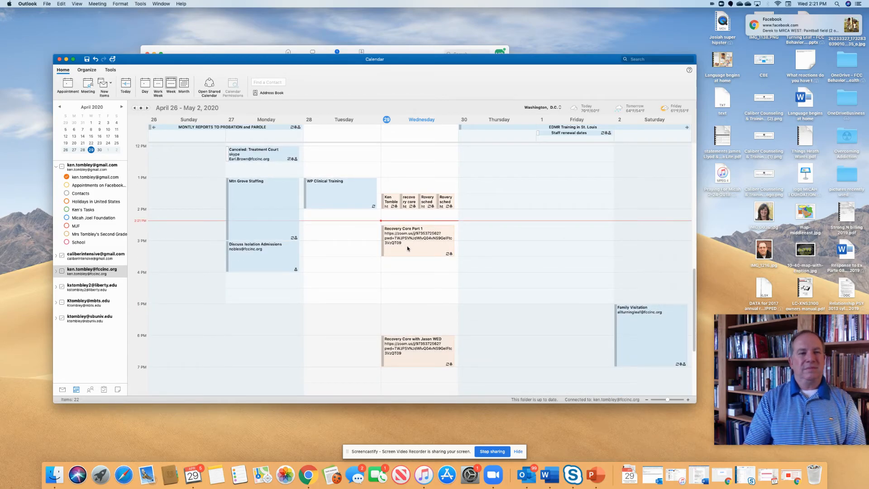
{"action": "double_click", "coordinate": [407, 248]}
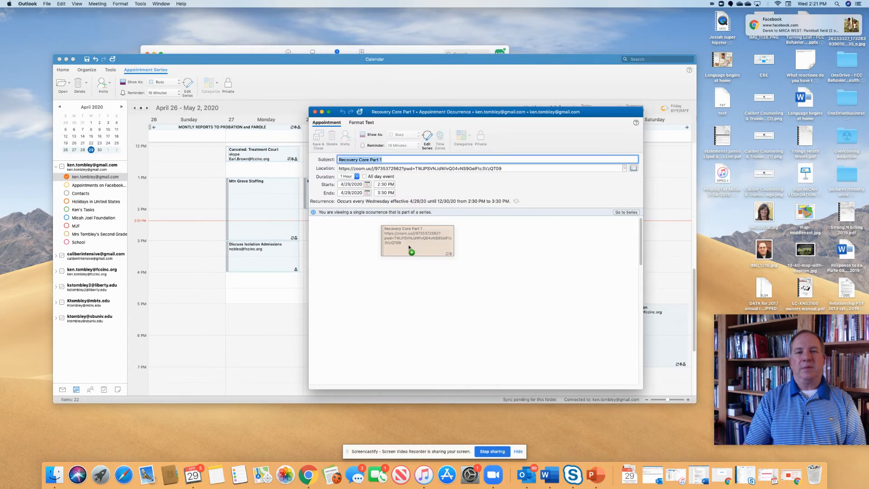
{"action": "left_click_drag", "start_coordinate": [408, 247], "coordinate": [409, 247]}
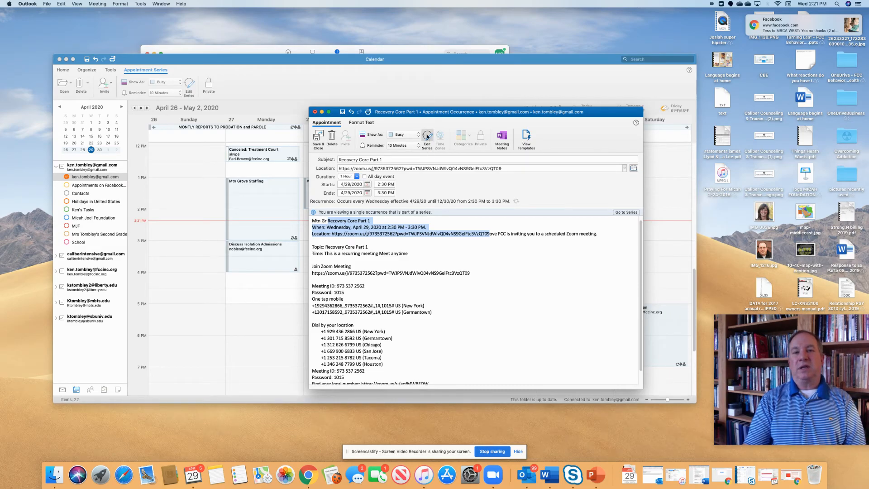
{"action": "left_click", "coordinate": [428, 147]}
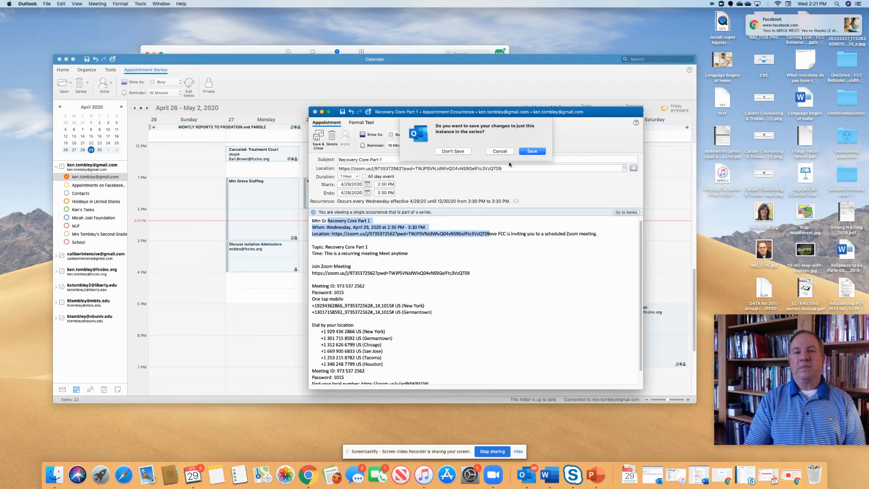
{"action": "left_click", "coordinate": [501, 152]}
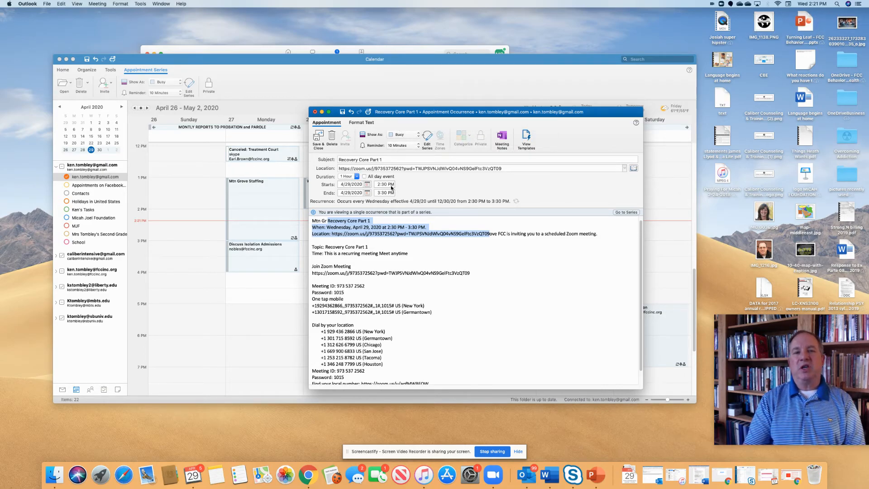
- Set the start time of this Recovery Core Part 1 occurrence to 3:30 PM and save and close it
{"action": "left_click", "coordinate": [389, 185]}
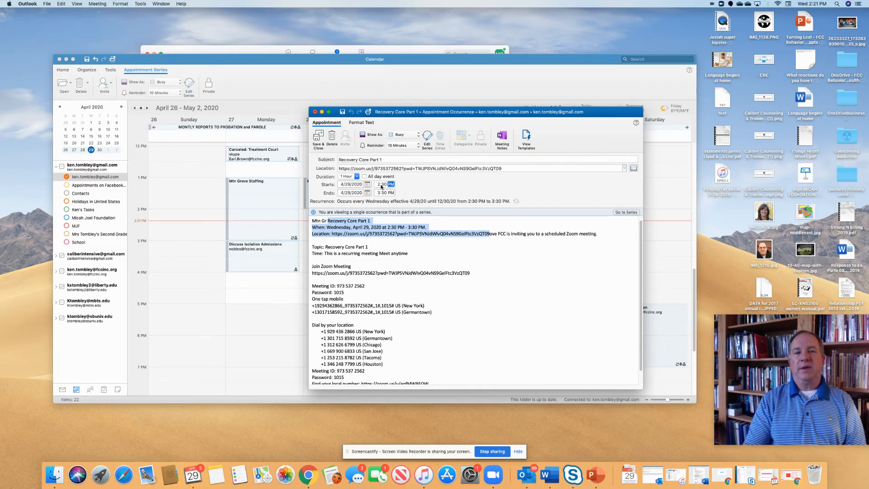
{"action": "left_click", "coordinate": [379, 184]}
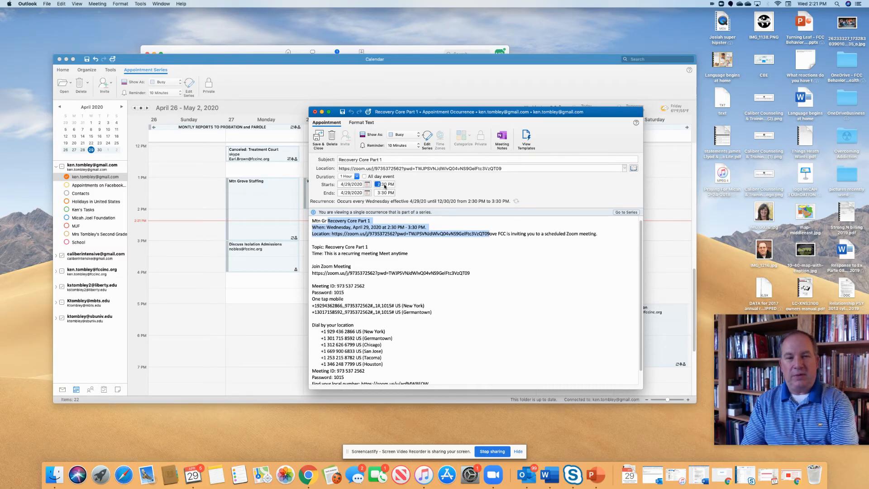
{"action": "type", "text": "3"}
{"action": "left_click", "coordinate": [380, 193]}
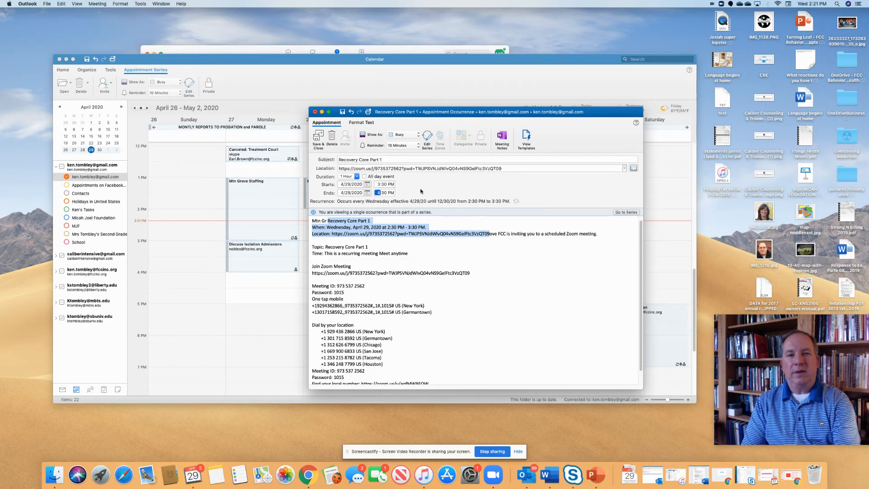
{"action": "left_click", "coordinate": [319, 146]}
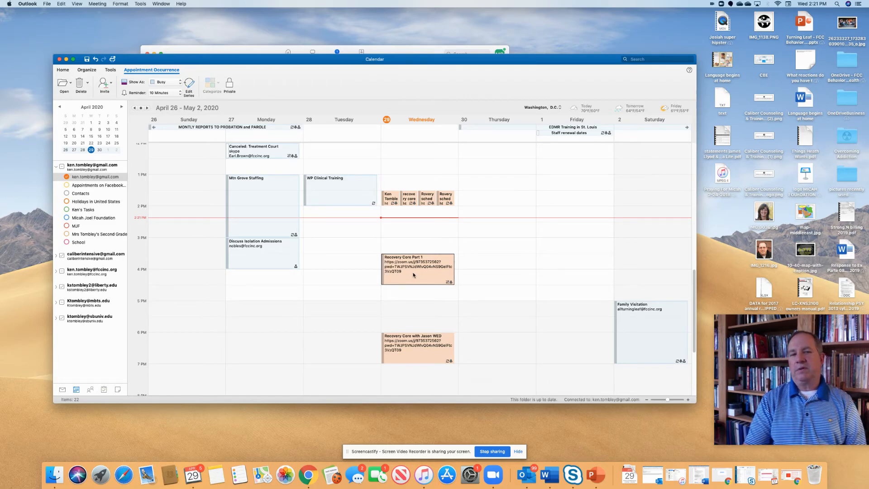
- Minimise the calendar window, return to Zoom's home view and switch to the Zoom room security slide in Chrome
{"action": "left_click", "coordinate": [67, 59]}
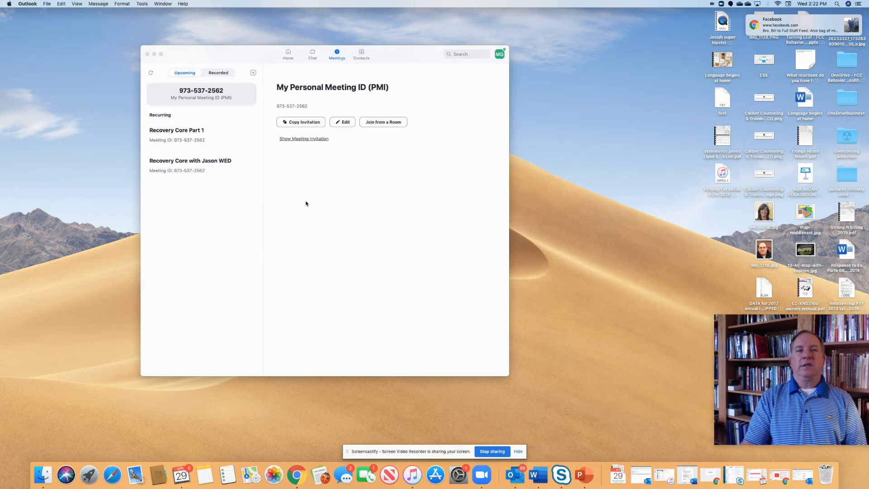
{"action": "left_click", "coordinate": [287, 54]}
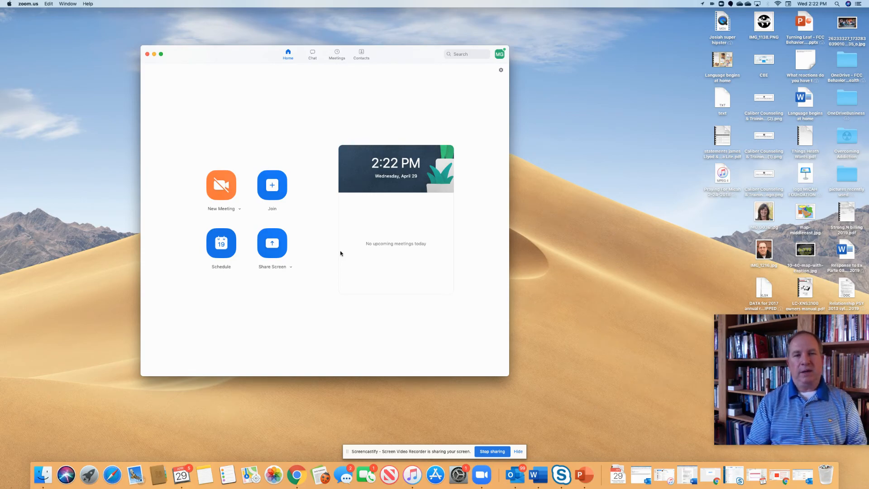
{"action": "left_click", "coordinate": [296, 474]}
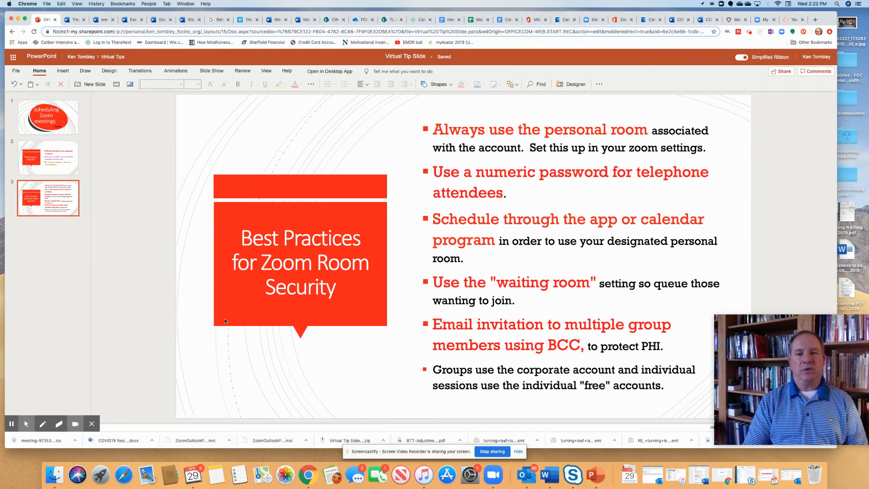